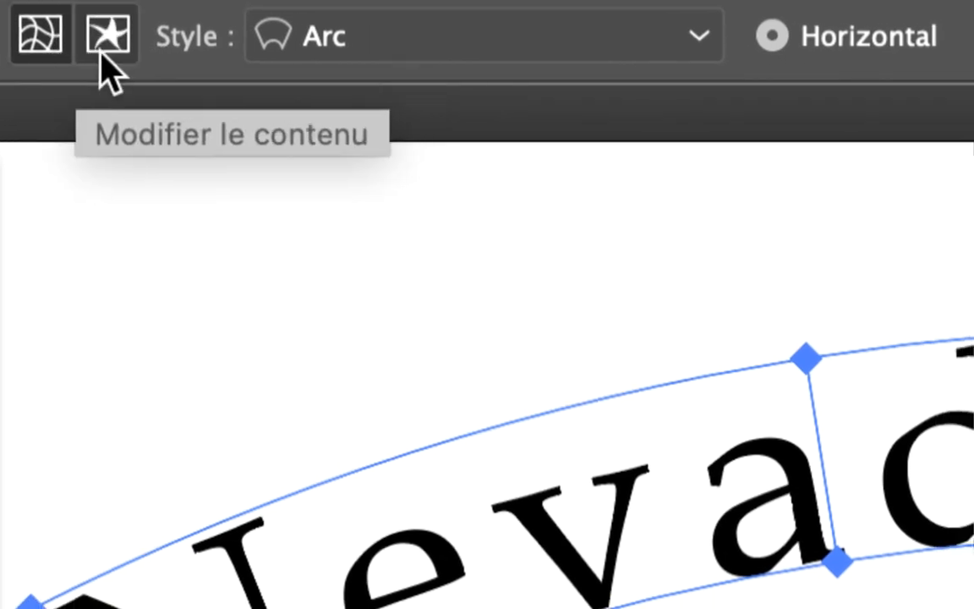
Step: Switch the arched "Nevada desert" envelope to content editing and select all of its text with the Type tool
click(108, 72)
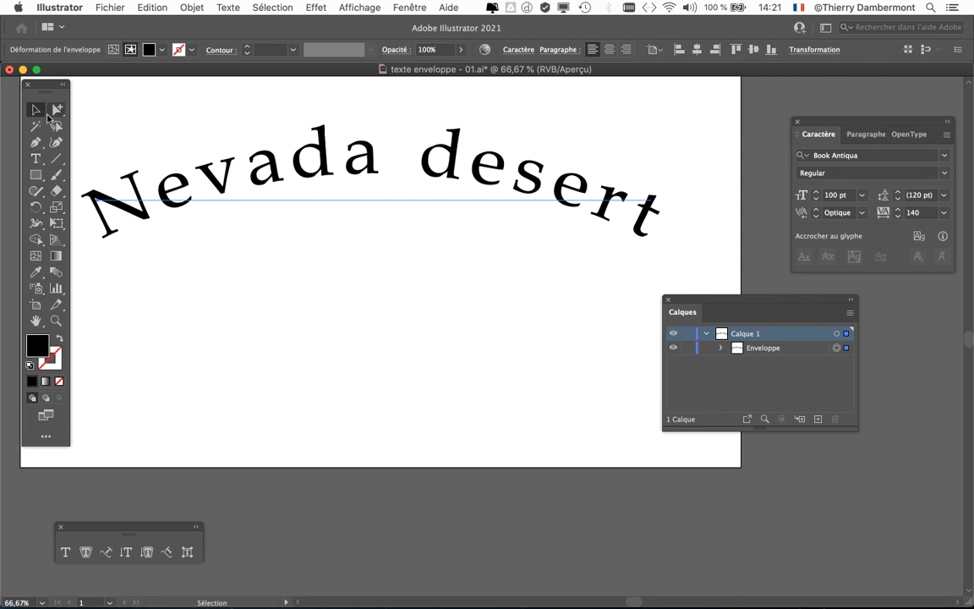
mouse_move(44, 89)
mouse_down()
mouse_move(27, 94)
mouse_move(34, 99)
mouse_up()
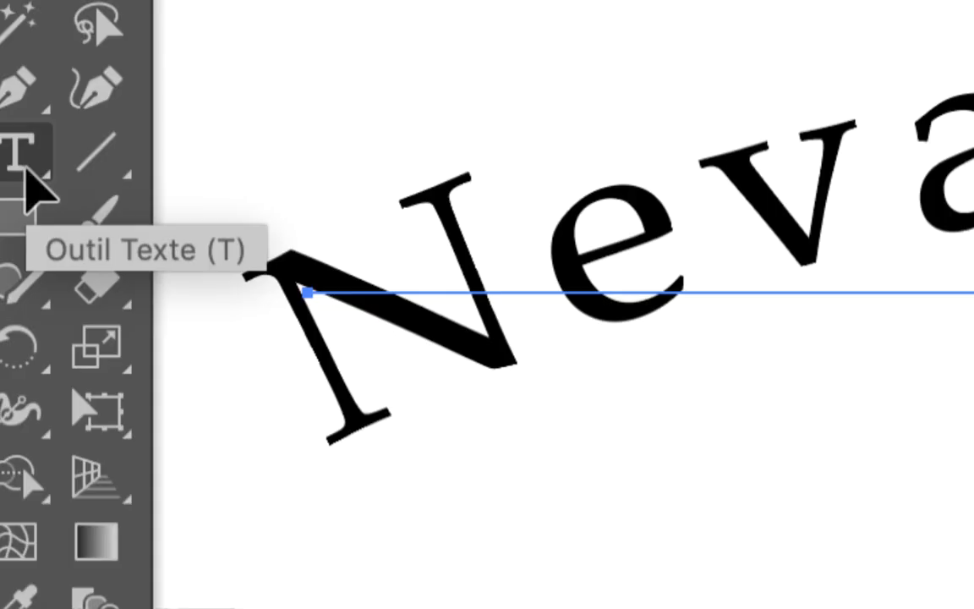
click(25, 165)
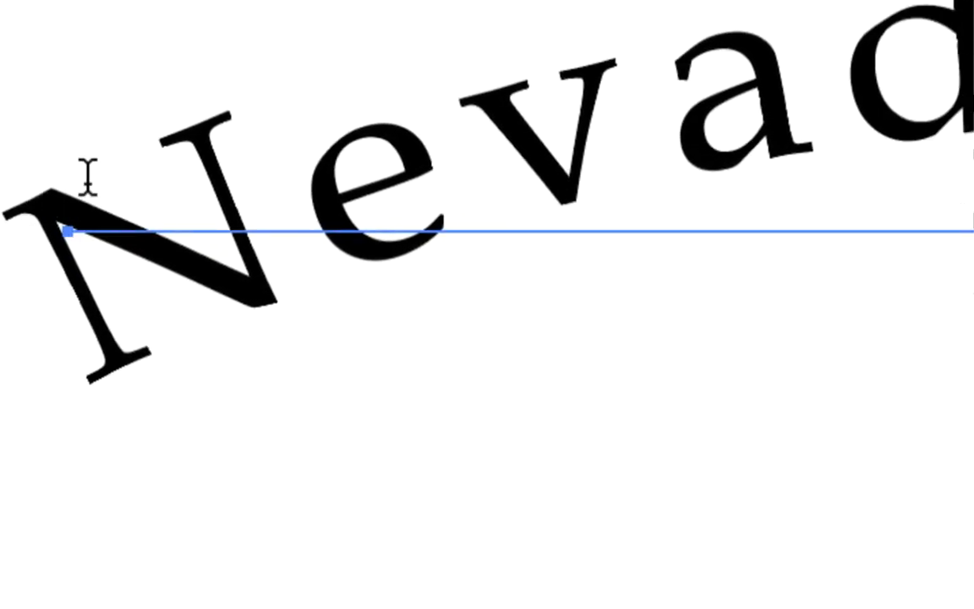
drag(88, 176, 542, 182)
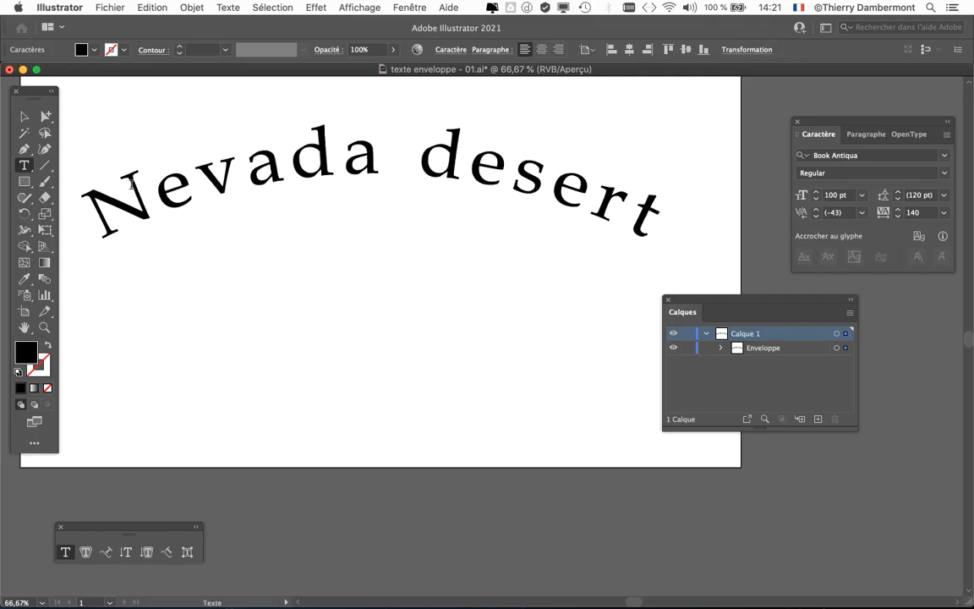
drag(161, 186, 411, 187)
click(111, 187)
drag(111, 187, 688, 183)
Step: Display the artwork in outline mode and set the font of the whole "Nevada desert" text to ClarendonTMed
key(super+y)
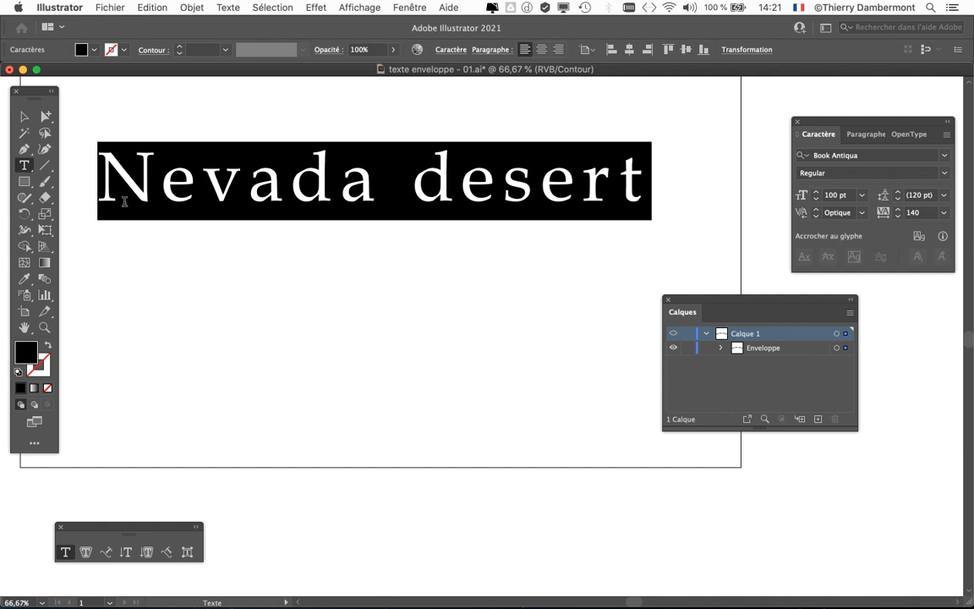
key(super+y)
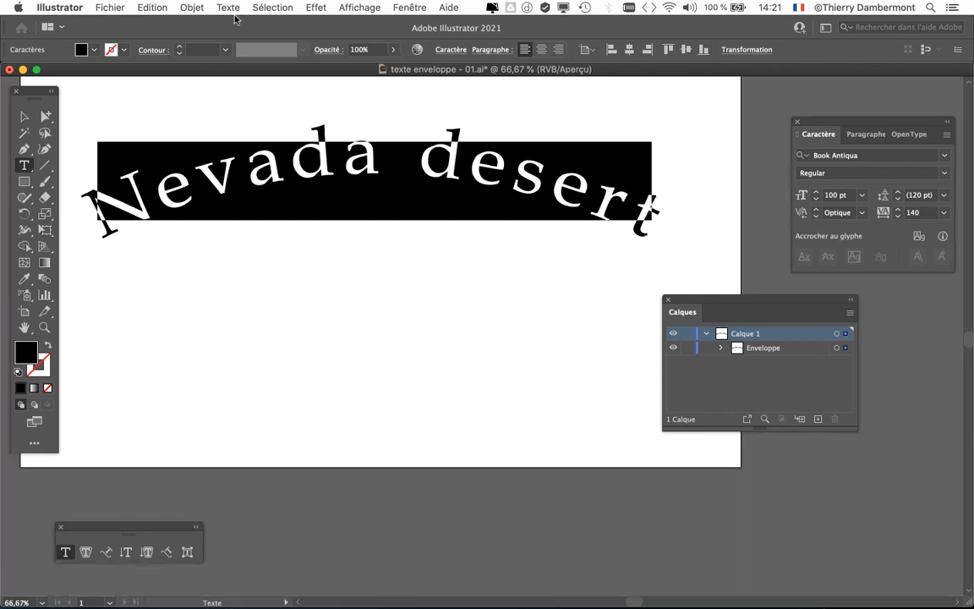
click(360, 7)
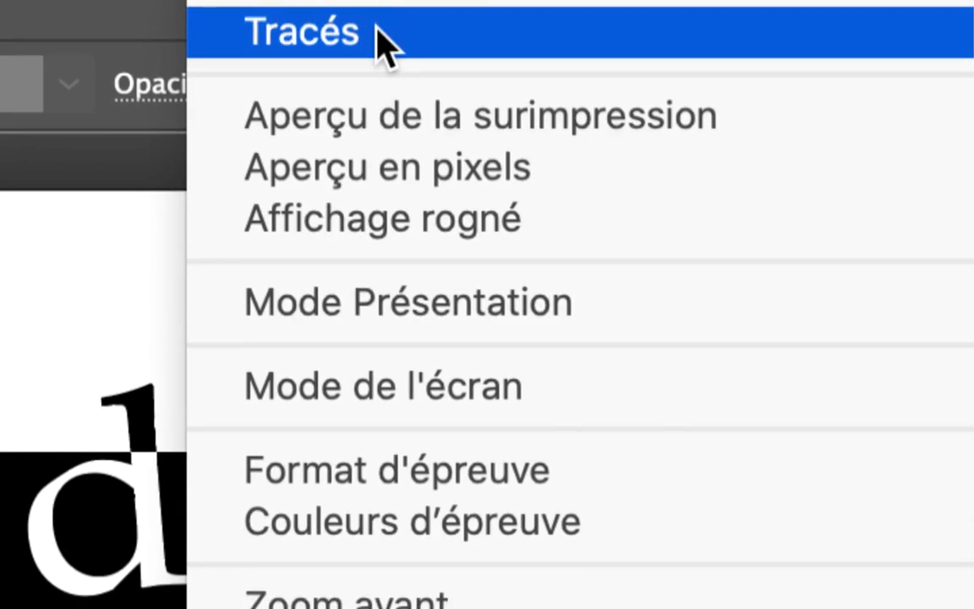
click(398, 129)
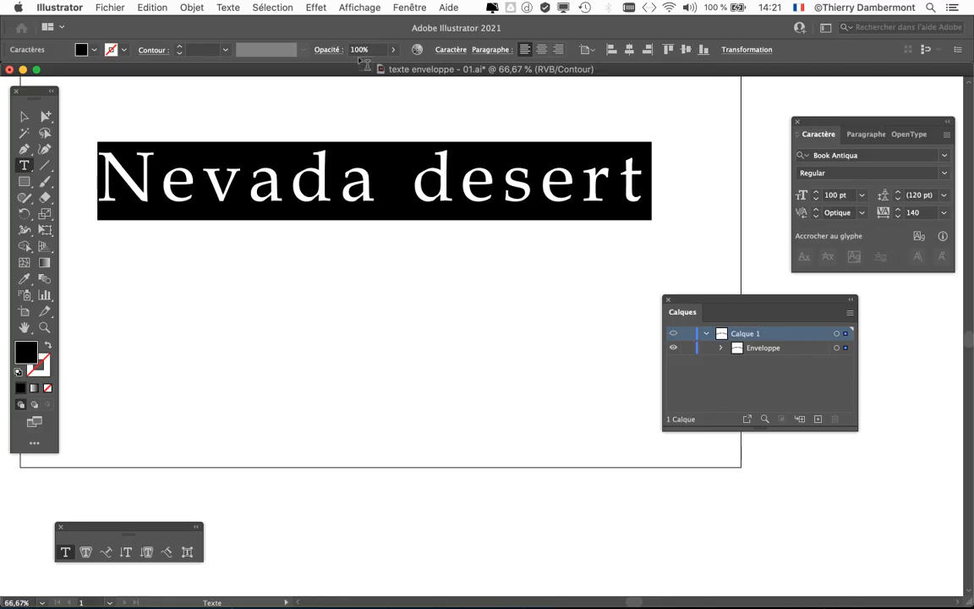
drag(94, 169, 653, 178)
click(848, 155)
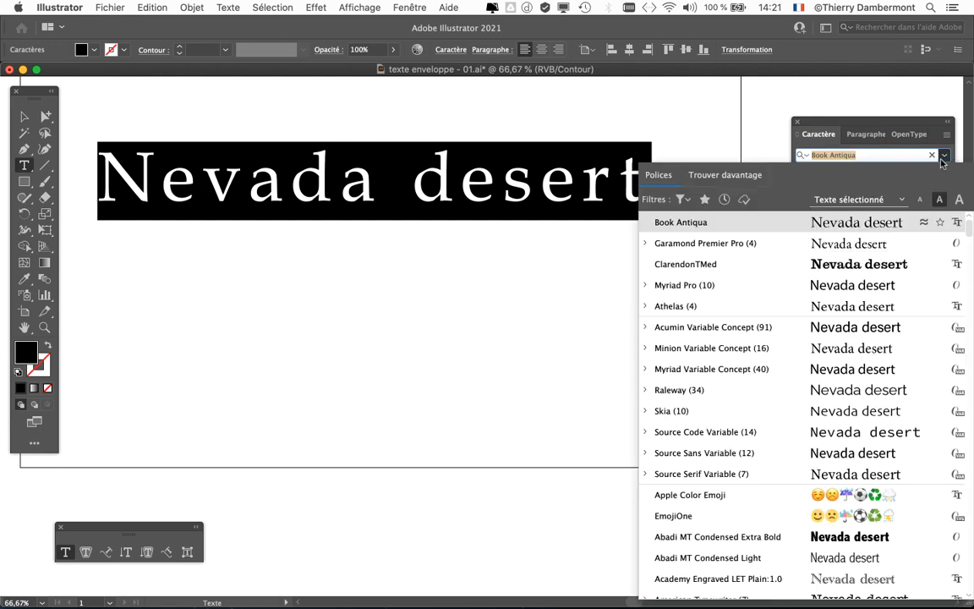
click(888, 269)
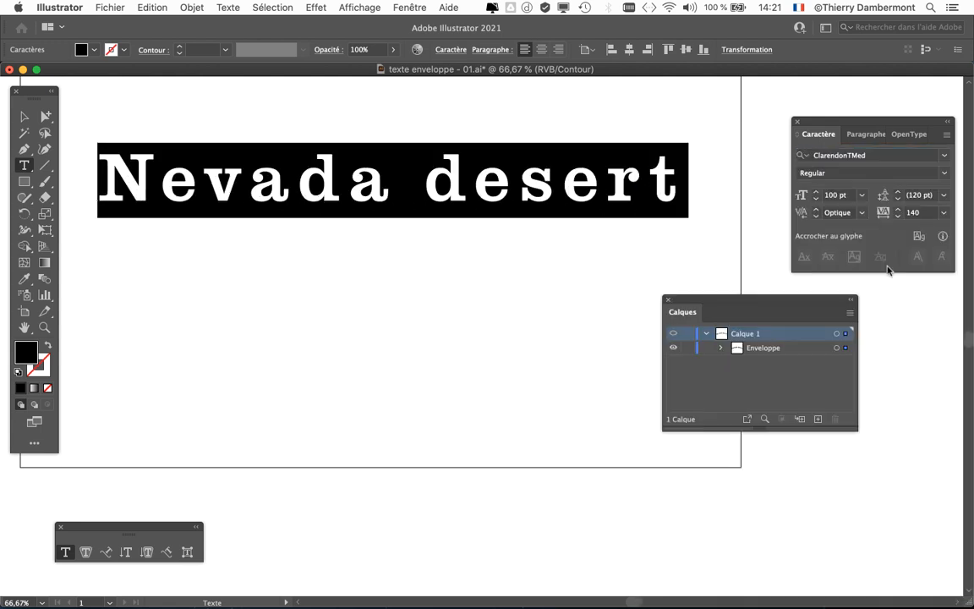
Step: Replace the word "Nevada" with "Arizona" and return the artwork to preview mode
click(335, 189)
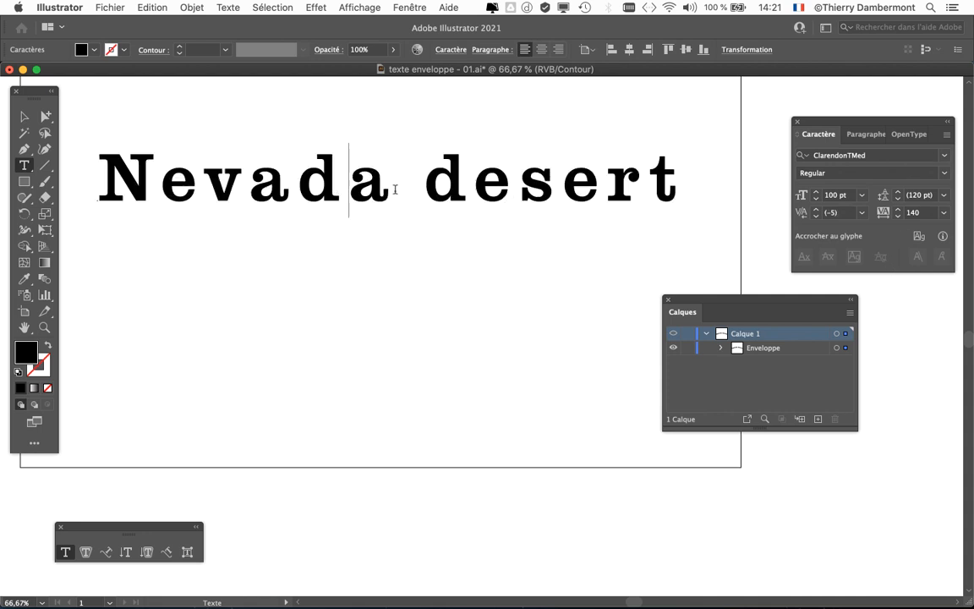
drag(396, 188, 127, 190)
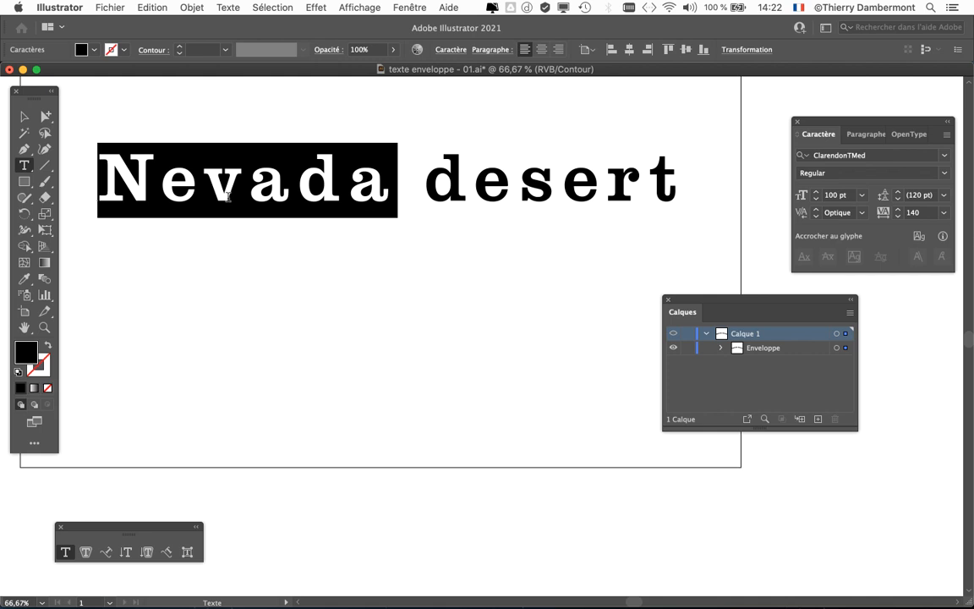
text(Arizona)
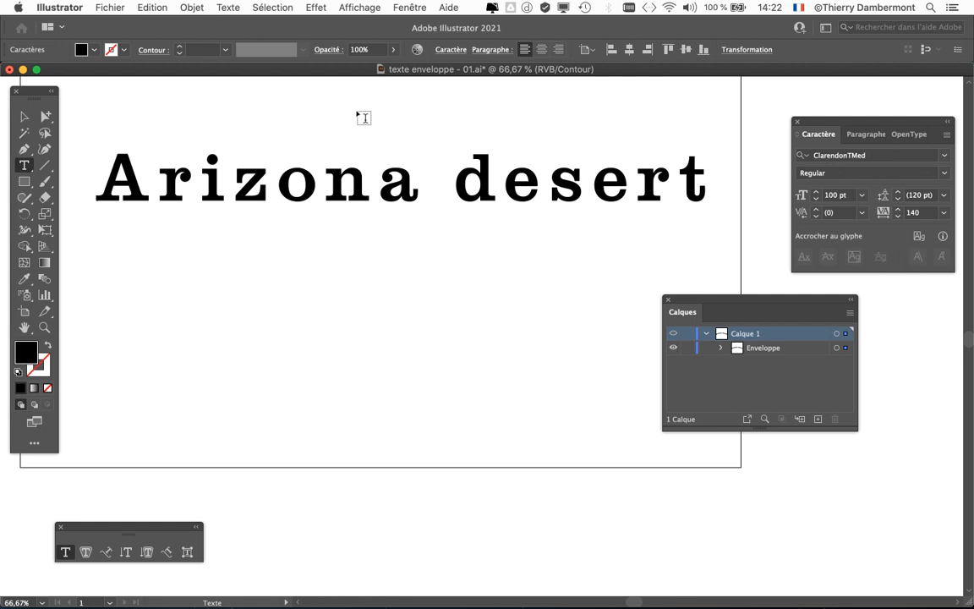
key(shift+Right)
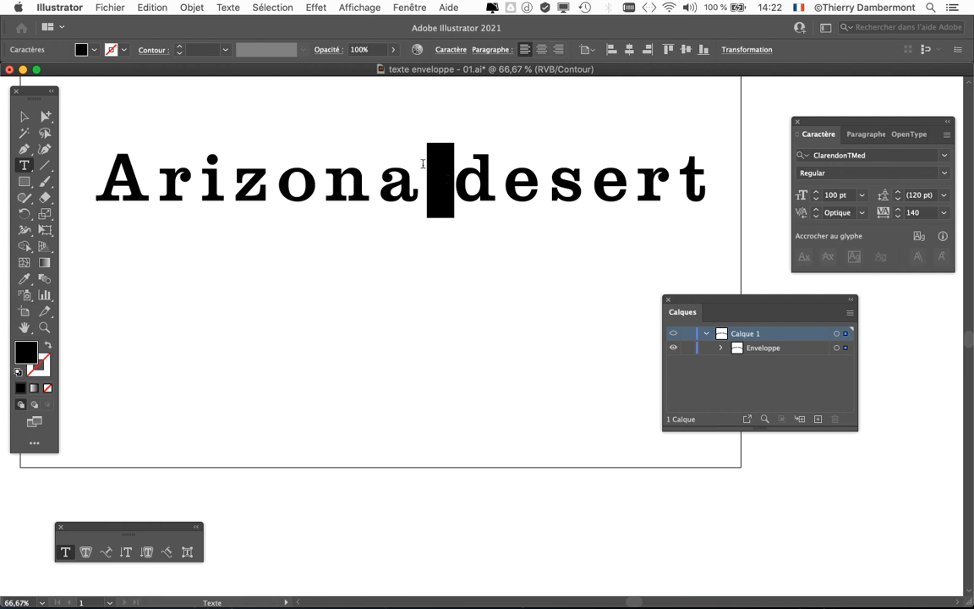
key(shift+Left)
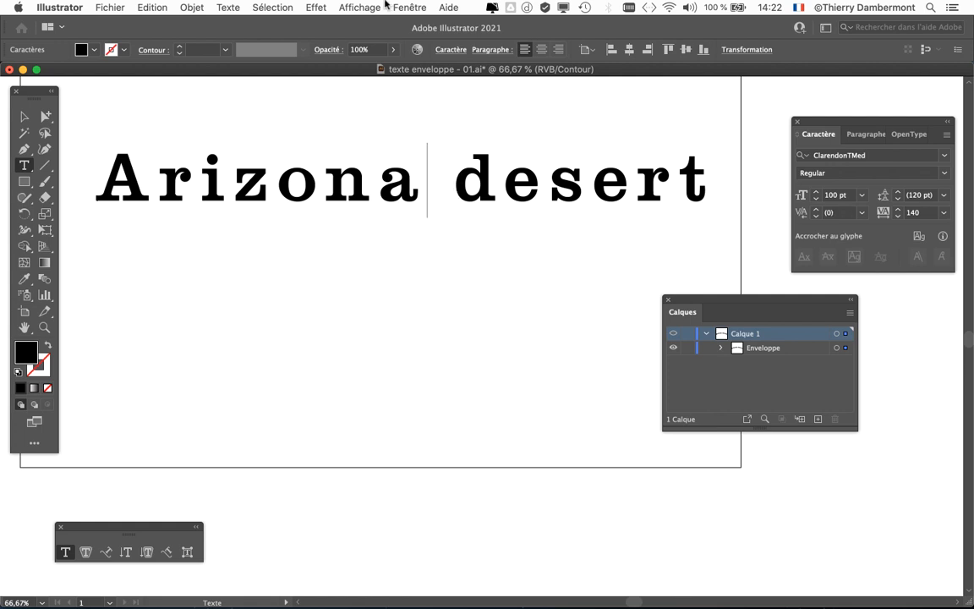
click(354, 7)
click(372, 37)
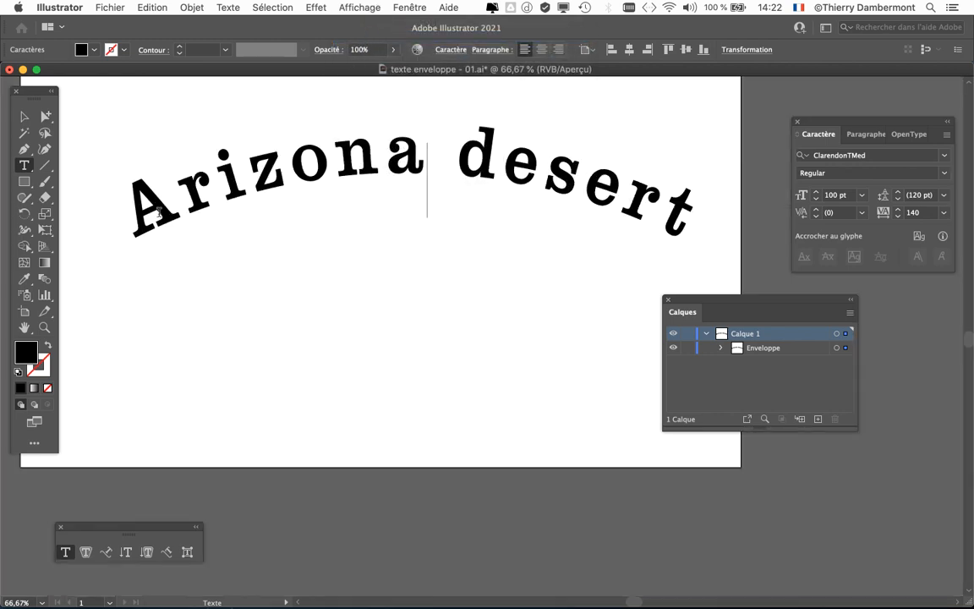
Step: Switch the "Arizona desert" object back to envelope editing and set the arc's bend (Inflexion) to 29%
click(26, 118)
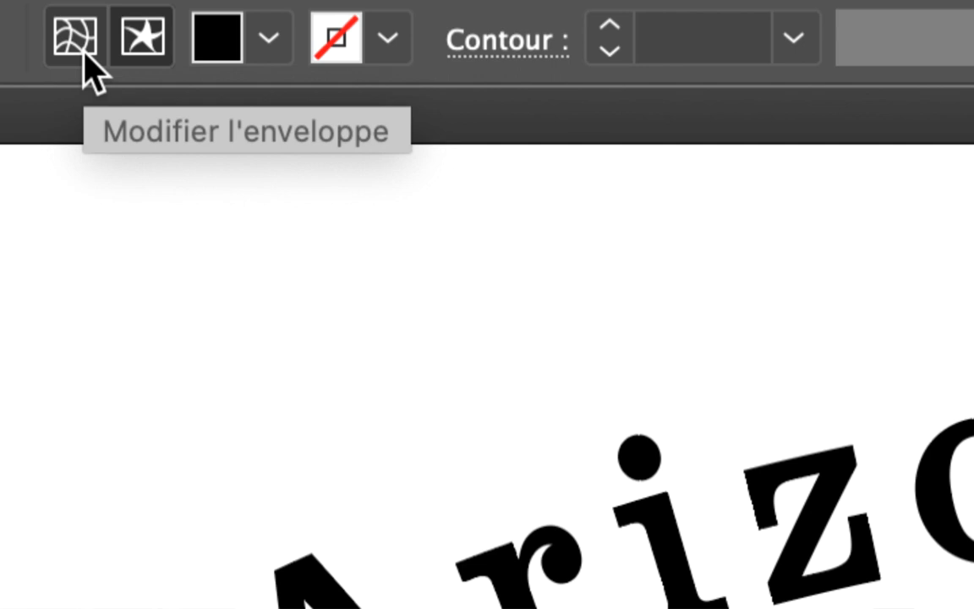
click(83, 49)
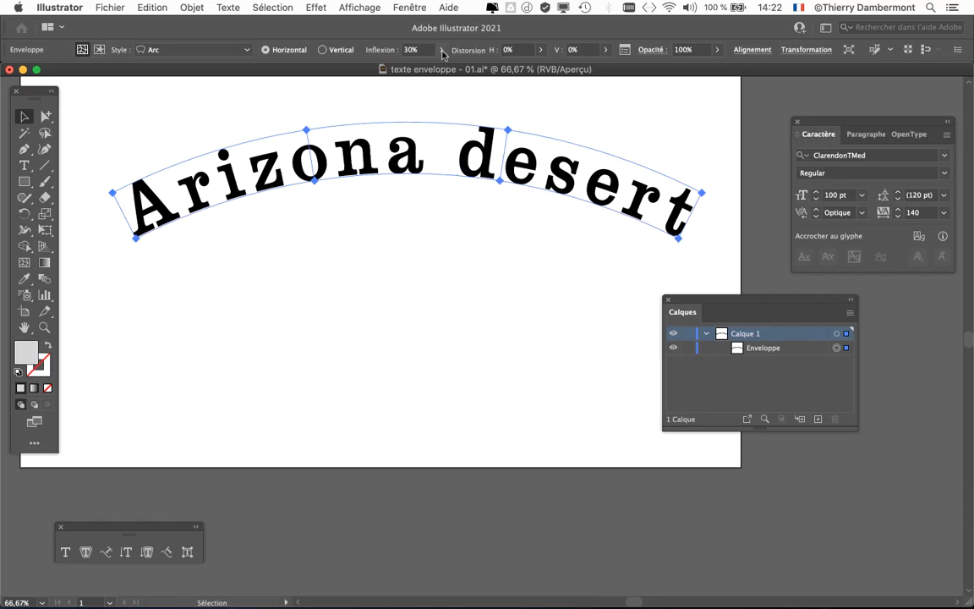
click(442, 51)
mouse_move(412, 69)
mouse_down()
mouse_move(372, 65)
mouse_move(420, 68)
mouse_up()
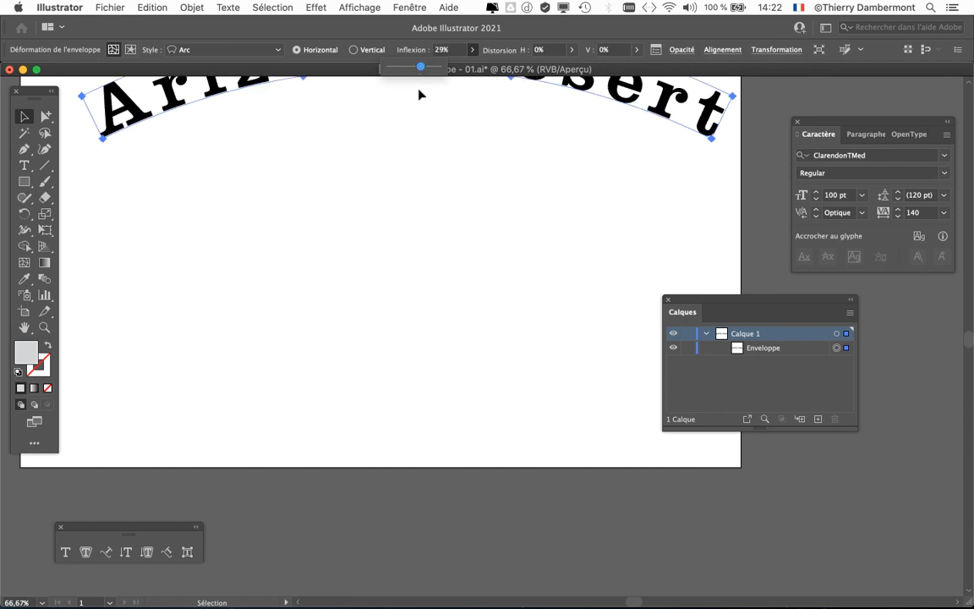
Step: Move the Layers (Calques) panel clear of the artwork so the whole arched text can be seen
drag(433, 230, 441, 257)
drag(436, 168, 421, 227)
drag(706, 298, 823, 341)
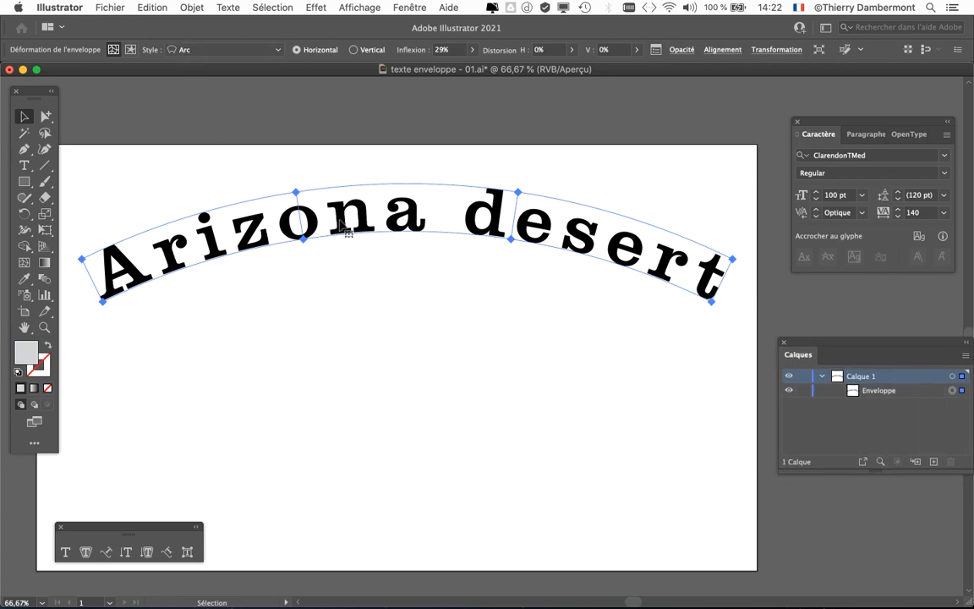
drag(311, 207, 337, 241)
scroll(484, 255, down, 5)
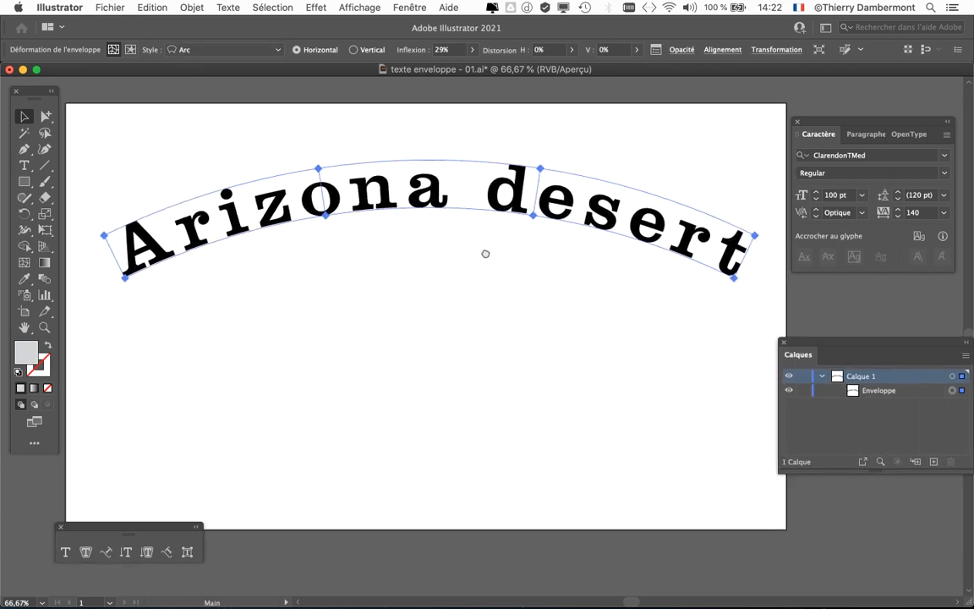
drag(421, 190, 406, 184)
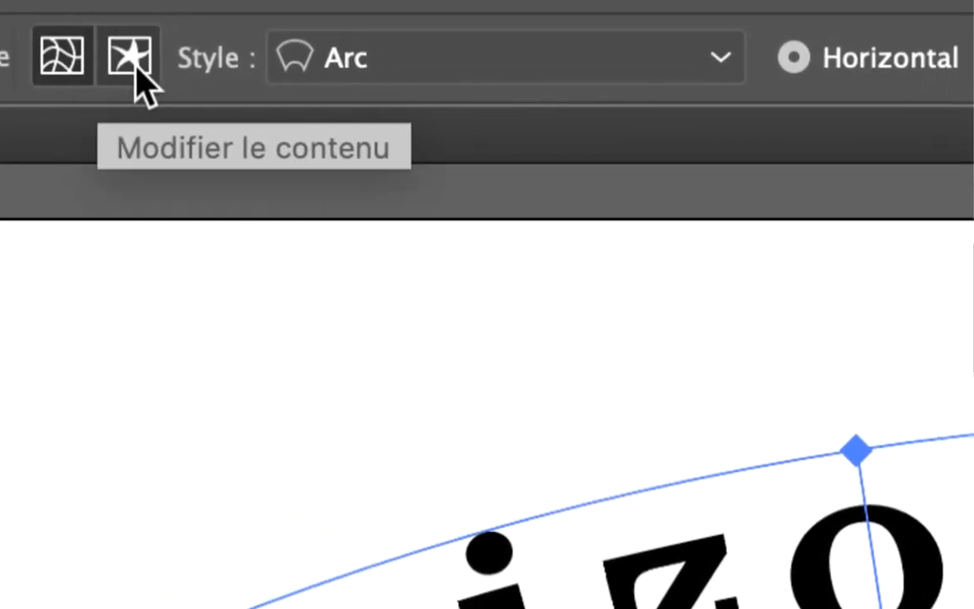
Step: Switch the arched text to content editing, and return to envelope editing with the Envelope Distort command Modifier l'enveloppe
click(170, 68)
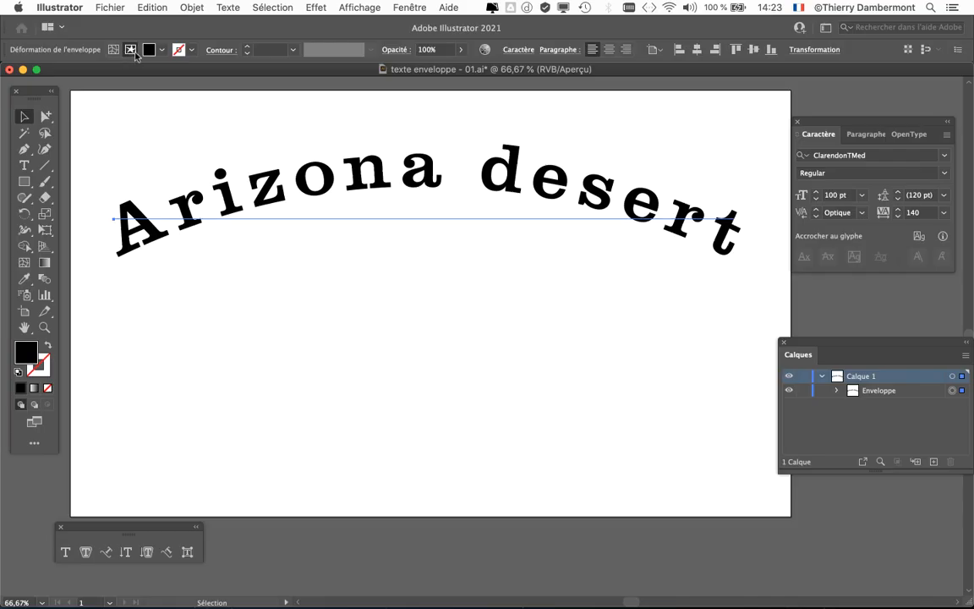
click(182, 7)
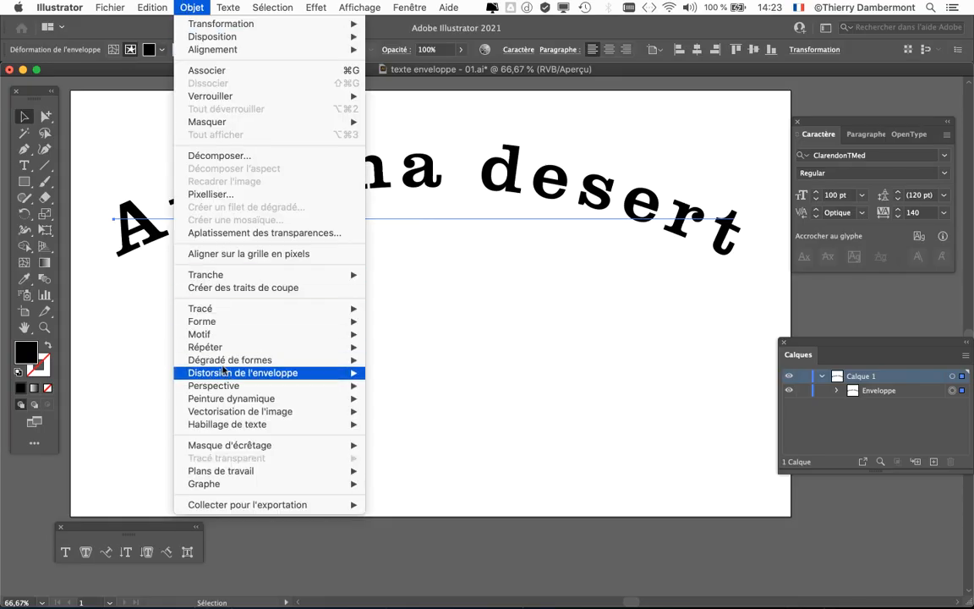
mouse_move(224, 375)
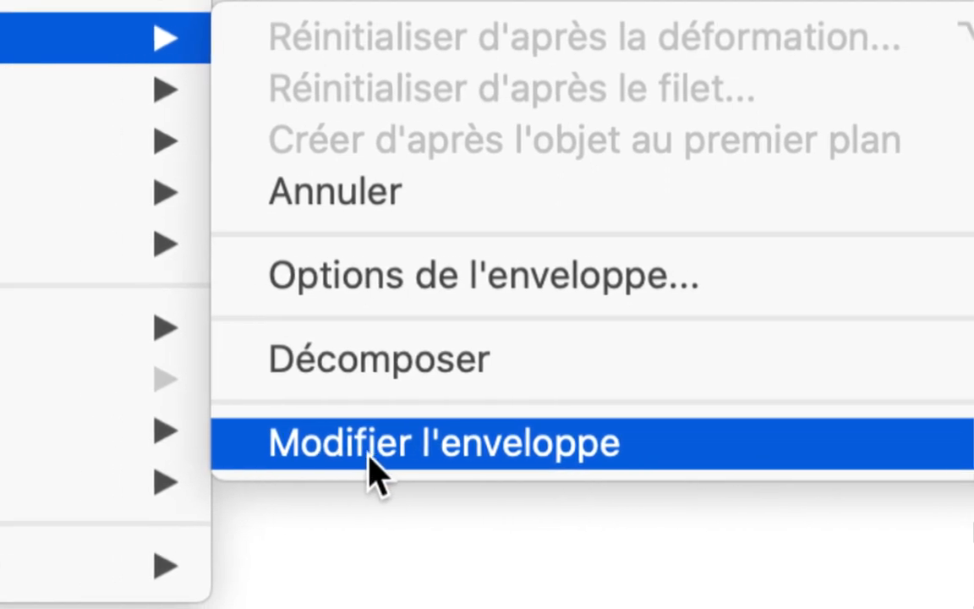
click(369, 457)
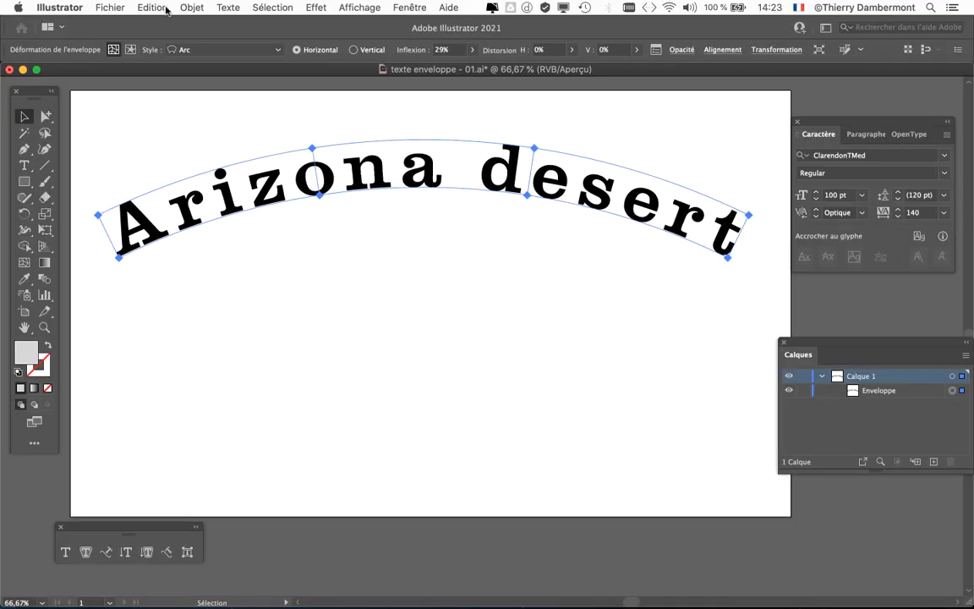
Step: Enter content editing with the Envelope Distort command Modifier le contenu, and toggle between both modes, ending in envelope editing
click(192, 8)
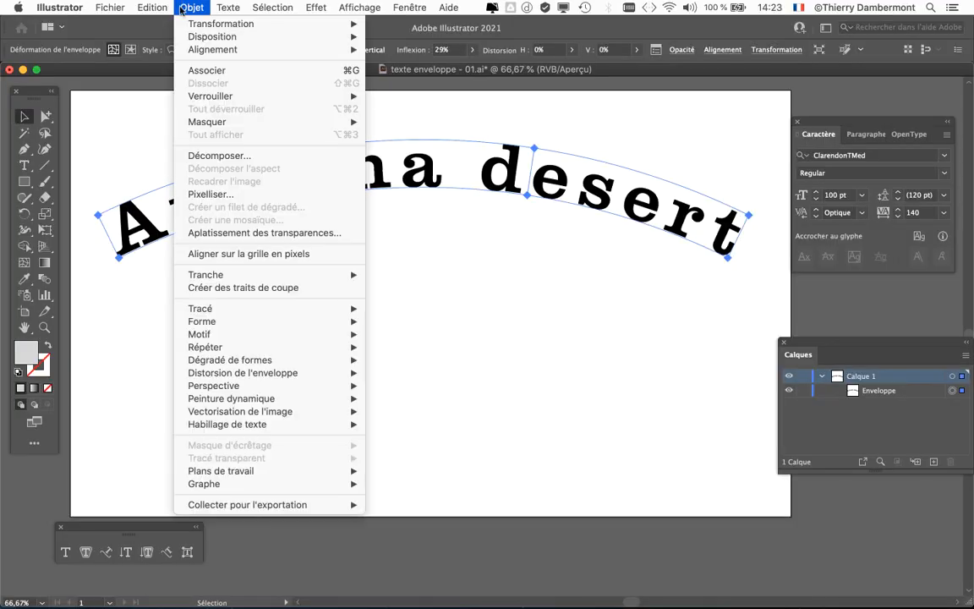
mouse_move(277, 377)
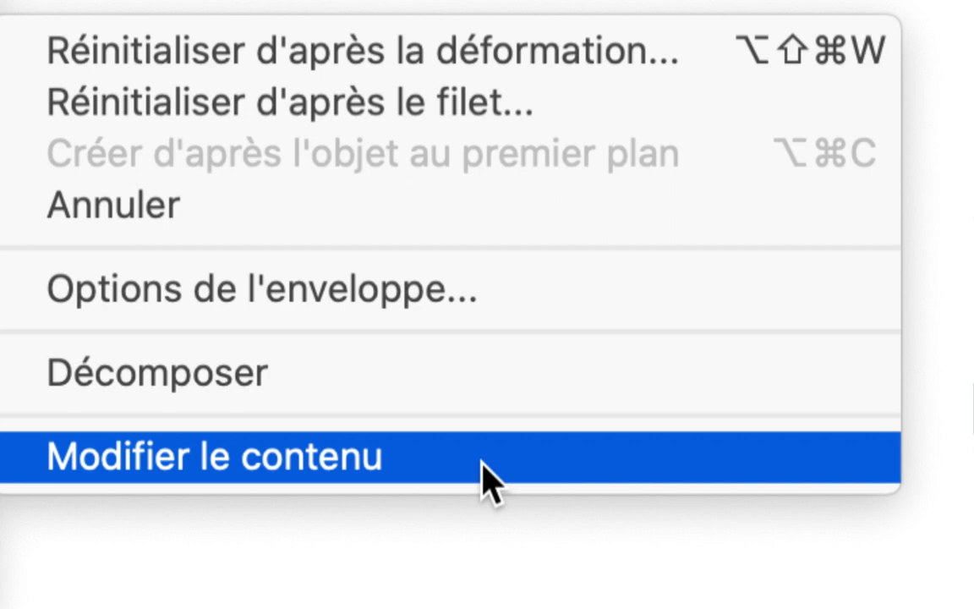
click(487, 482)
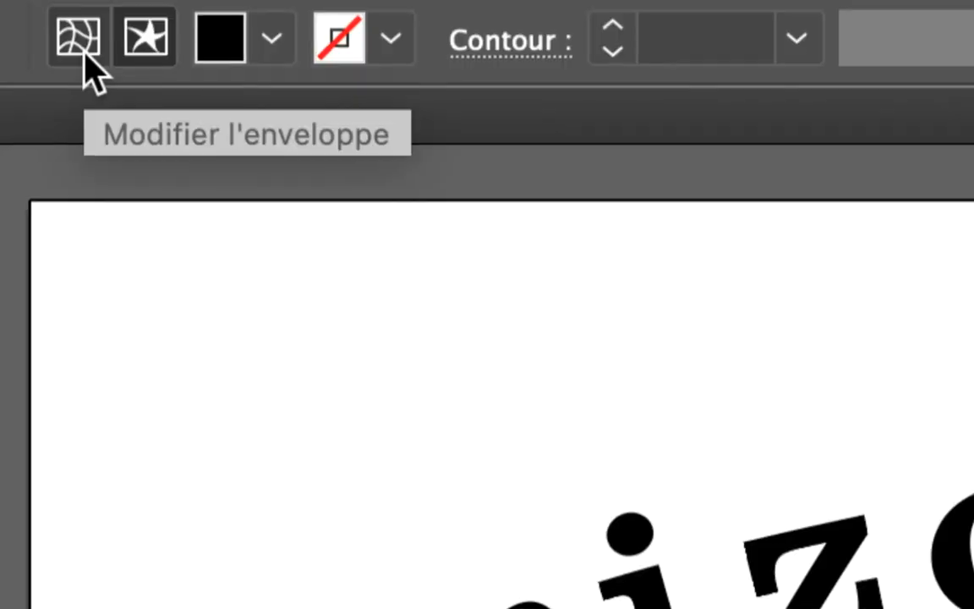
click(82, 50)
click(123, 47)
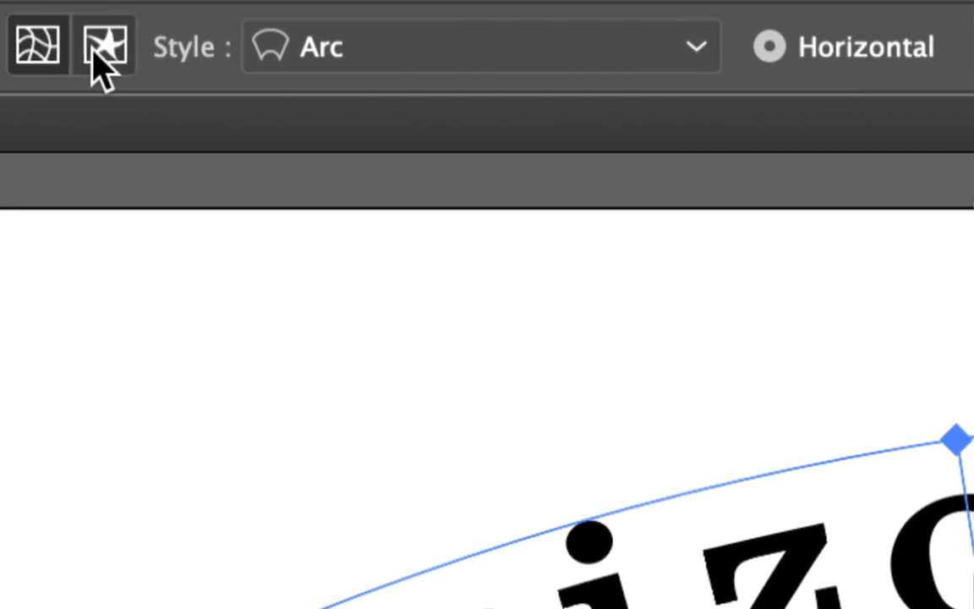
click(123, 47)
click(154, 47)
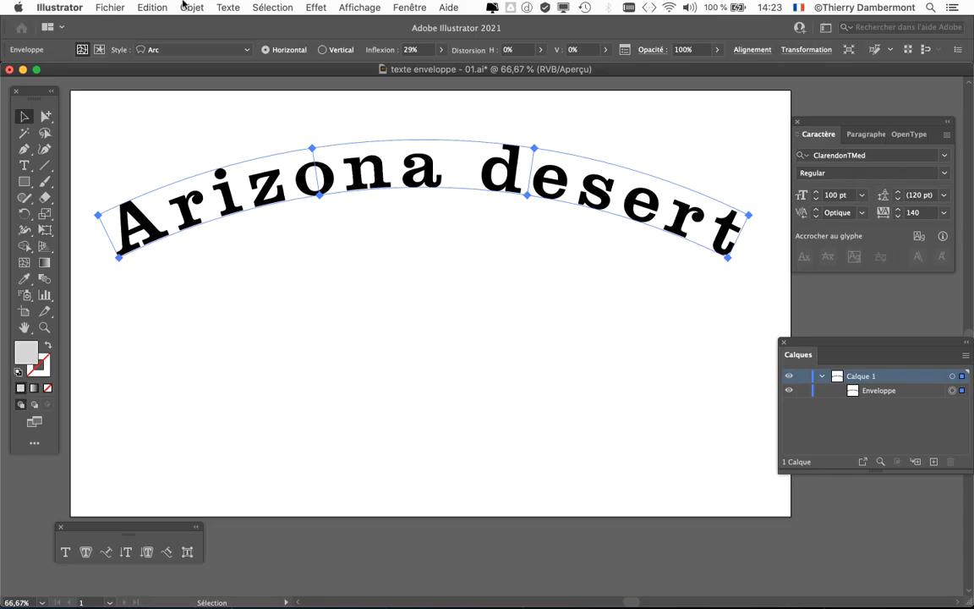
Step: Review the envelope options of the arched text and close them without applying any change
click(187, 7)
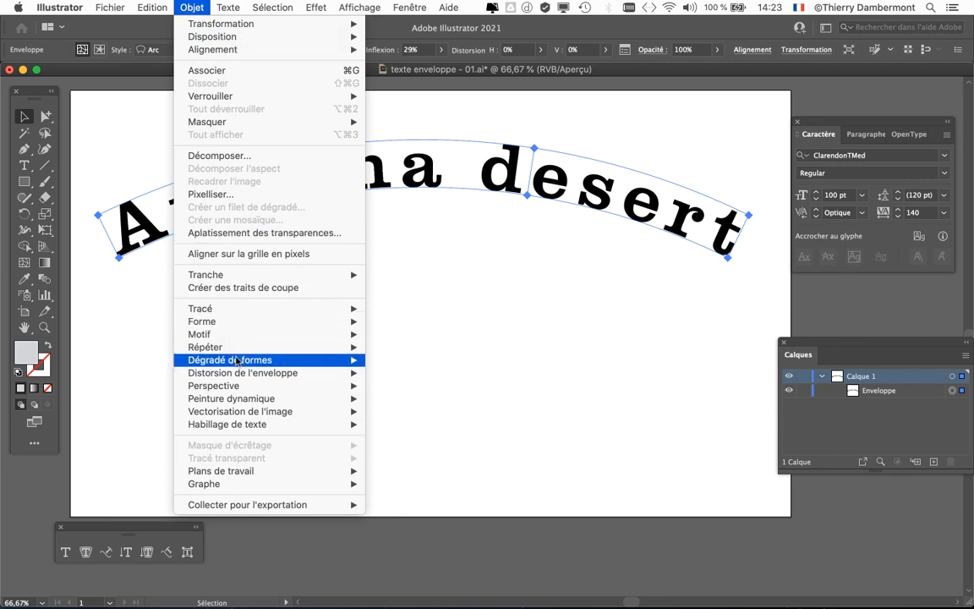
mouse_move(238, 376)
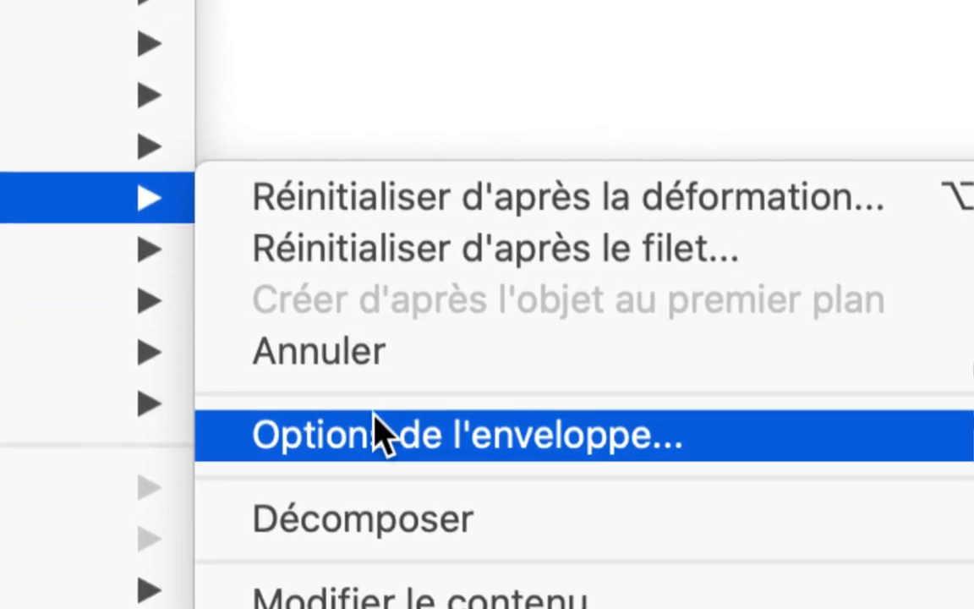
click(370, 418)
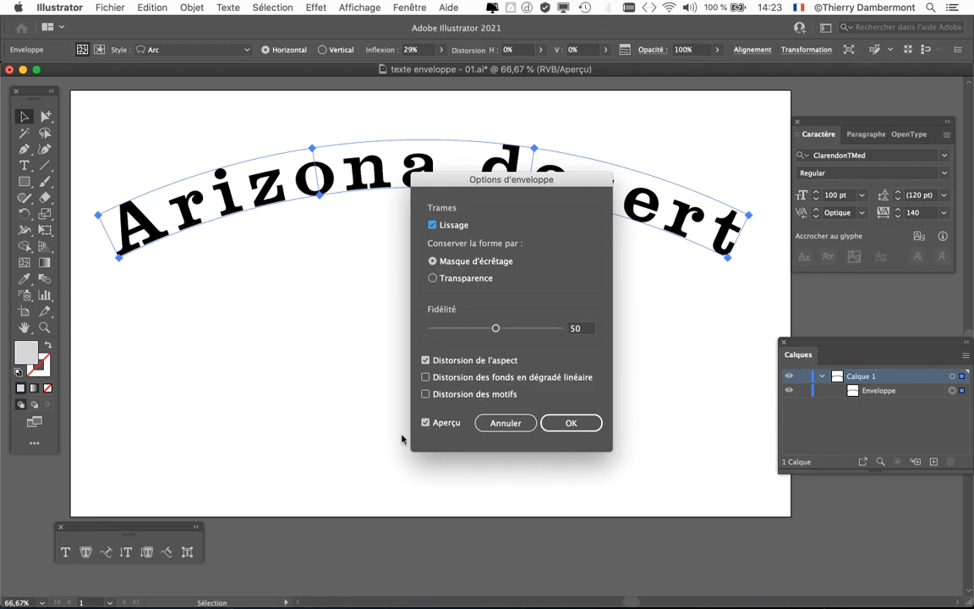
click(505, 423)
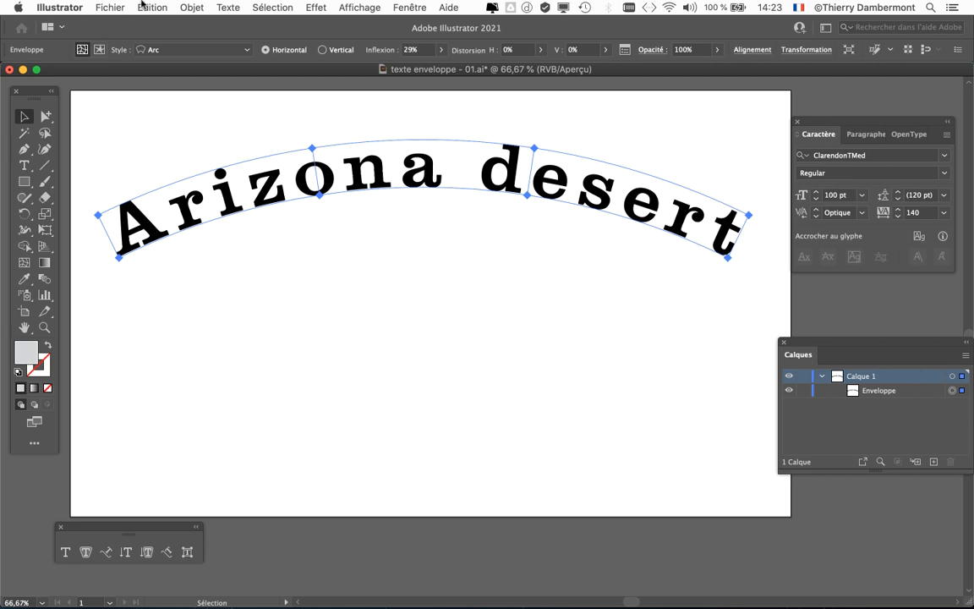
Step: Reset the arched text's envelope with Réinitialiser d'après la déformation, trying a −46% bend before applying a horizontal Arc with 25% Inflexion
click(146, 7)
click(666, 88)
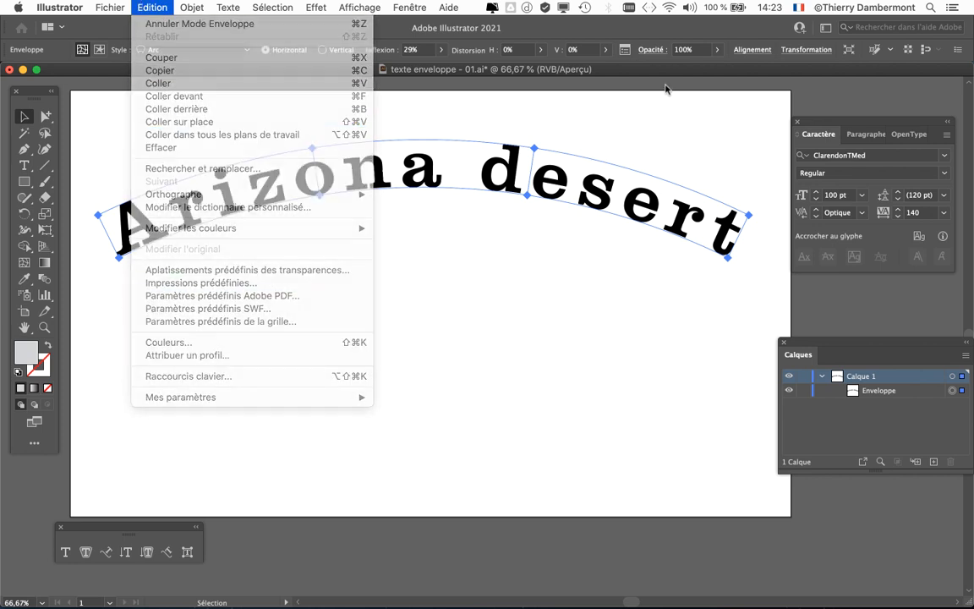
click(167, 5)
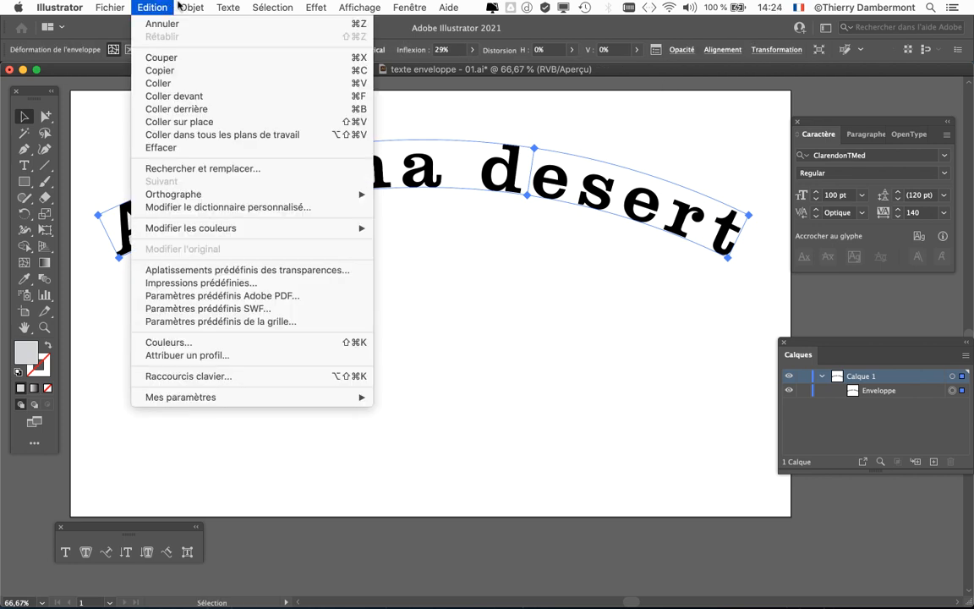
mouse_move(188, 6)
mouse_move(282, 370)
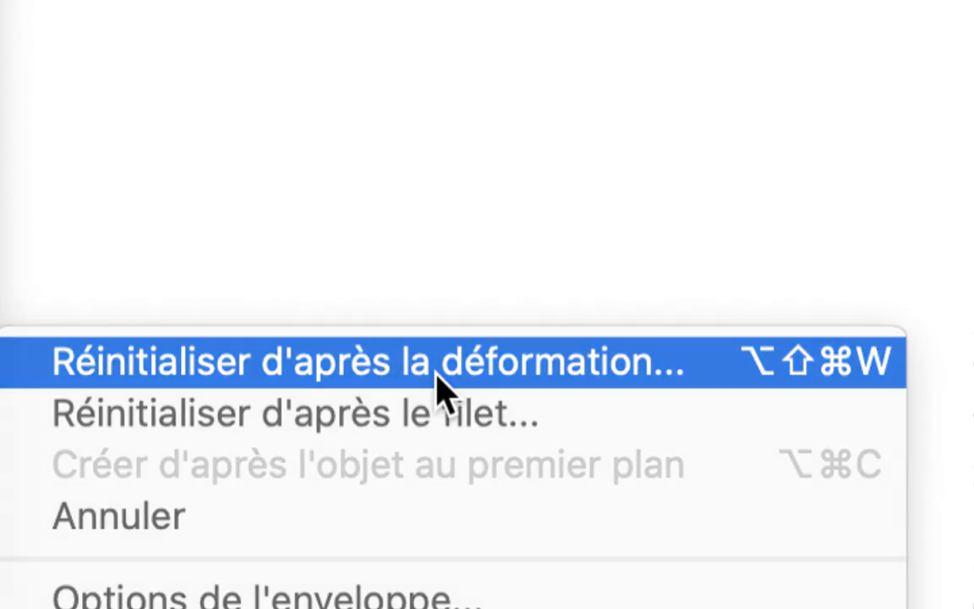
click(440, 387)
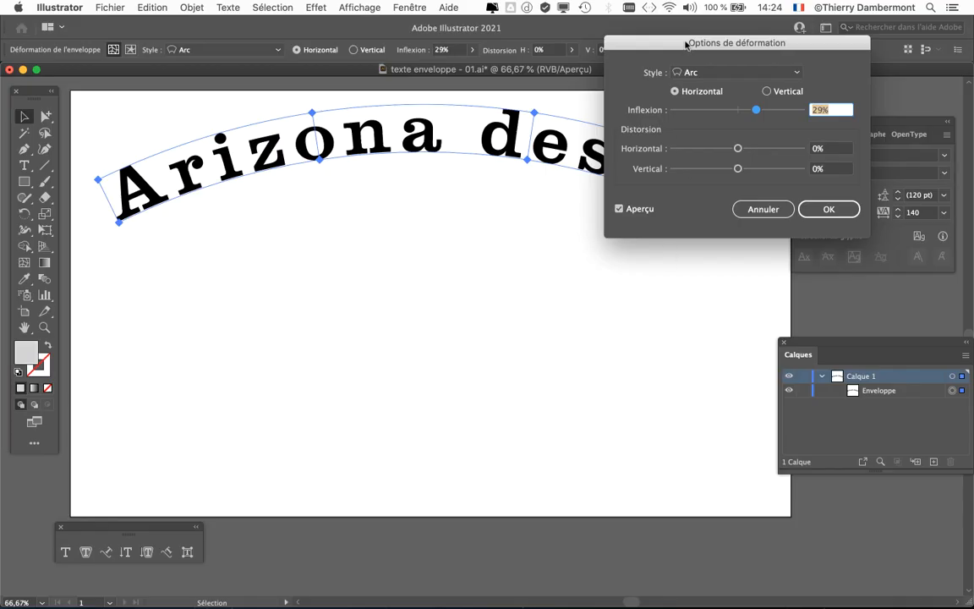
drag(686, 44, 553, 230)
drag(622, 296, 590, 301)
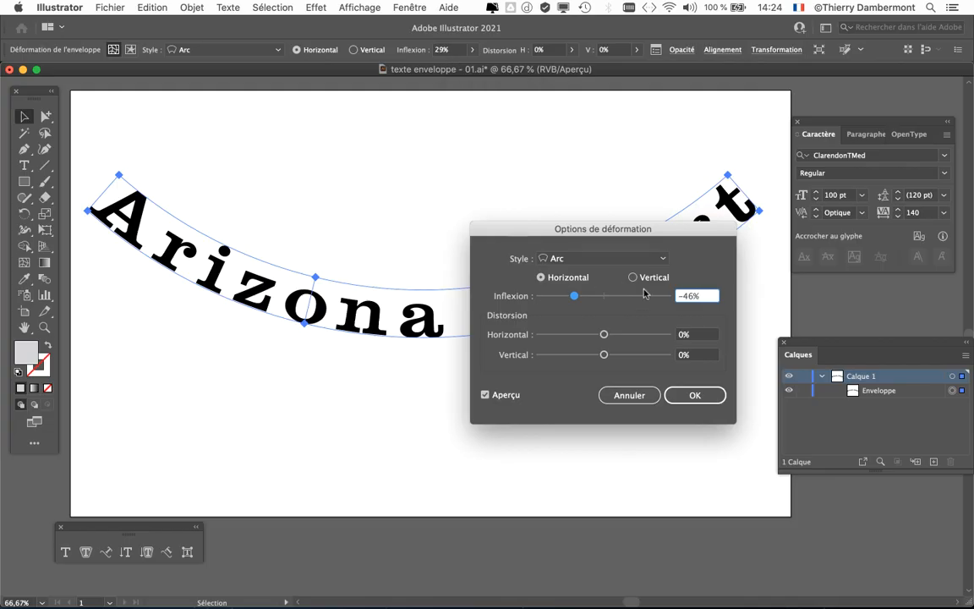
drag(575, 296, 619, 304)
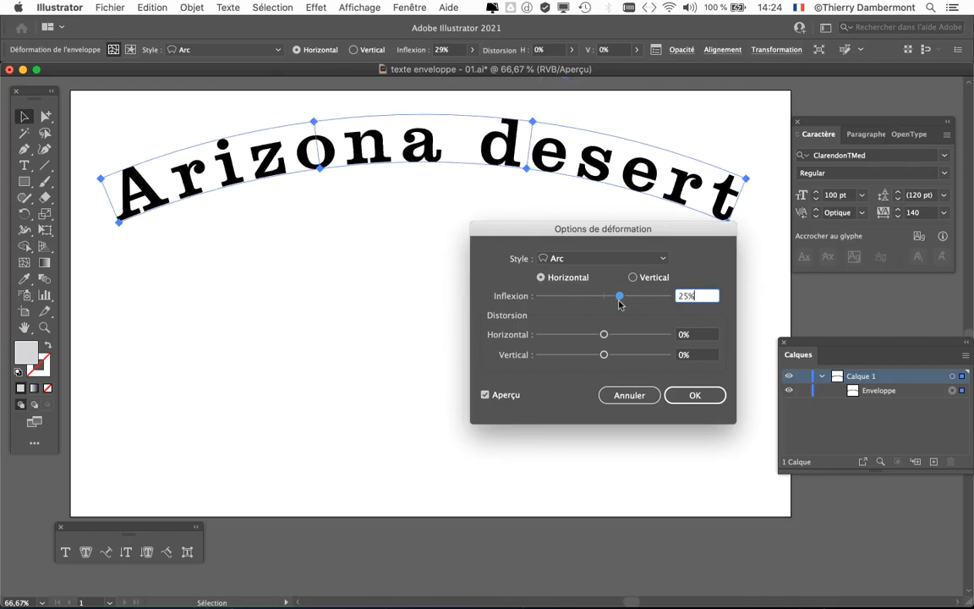
click(688, 395)
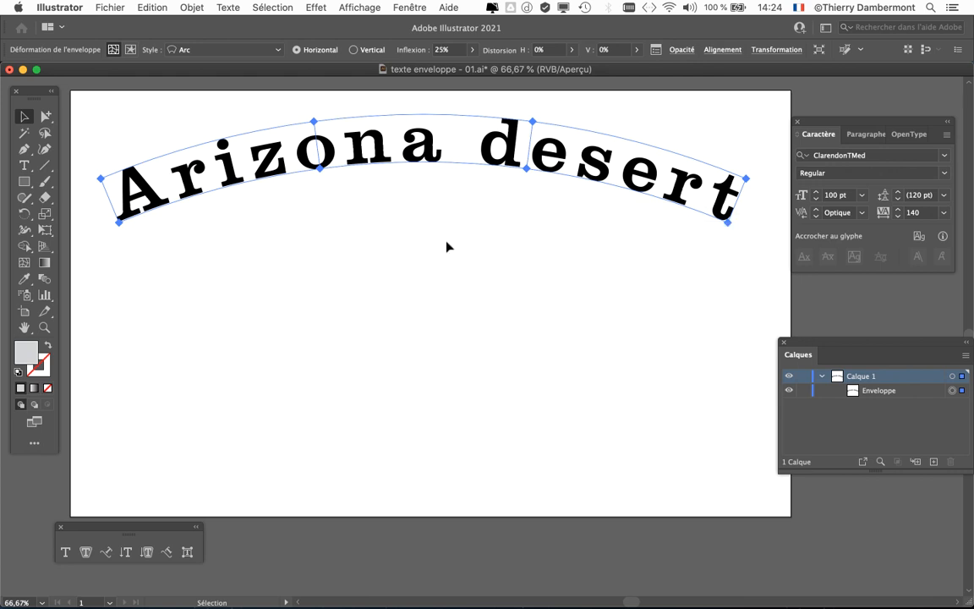
Step: Save the document as a new Adobe Illustrator version named "texte enveloppe - 02.ai" in the same folder
scroll(404, 242, down, 1)
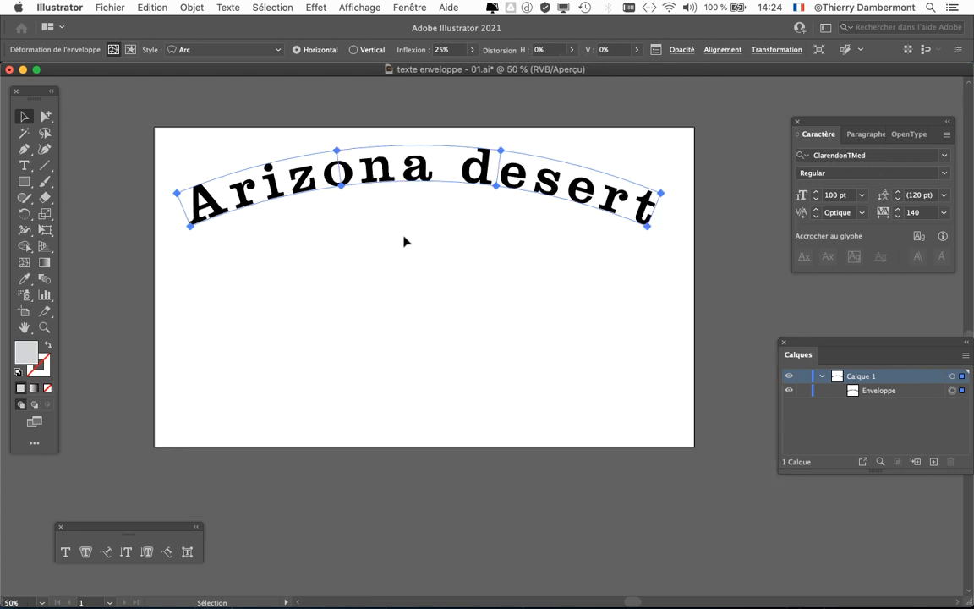
click(100, 7)
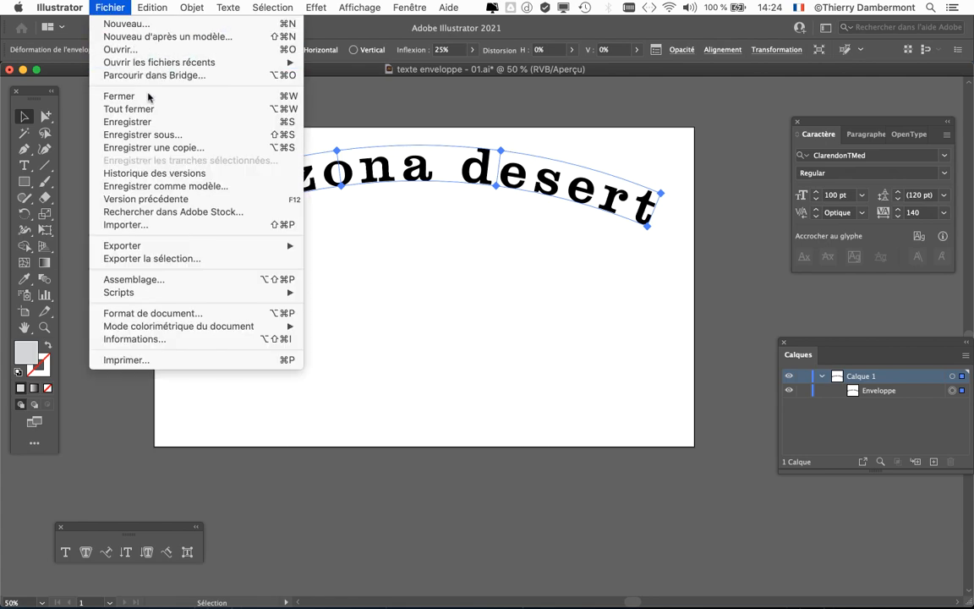
click(161, 127)
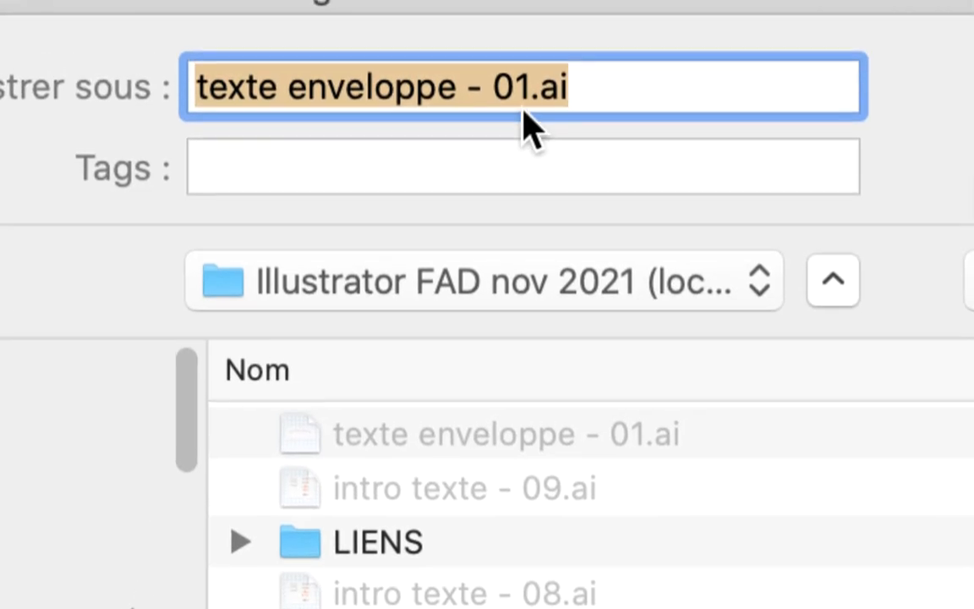
click(526, 8)
drag(526, 8, 540, 9)
text(2)
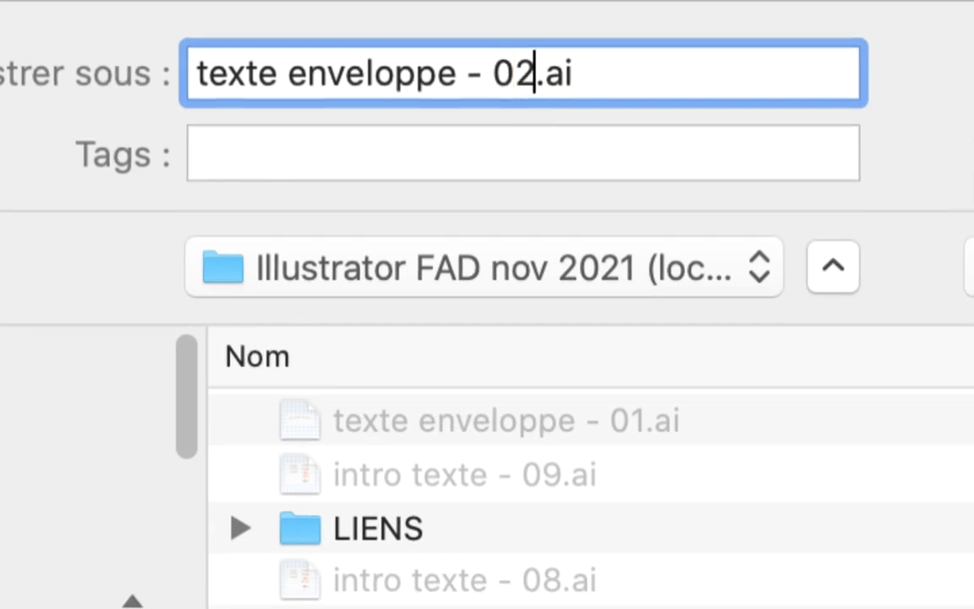
key(Return)
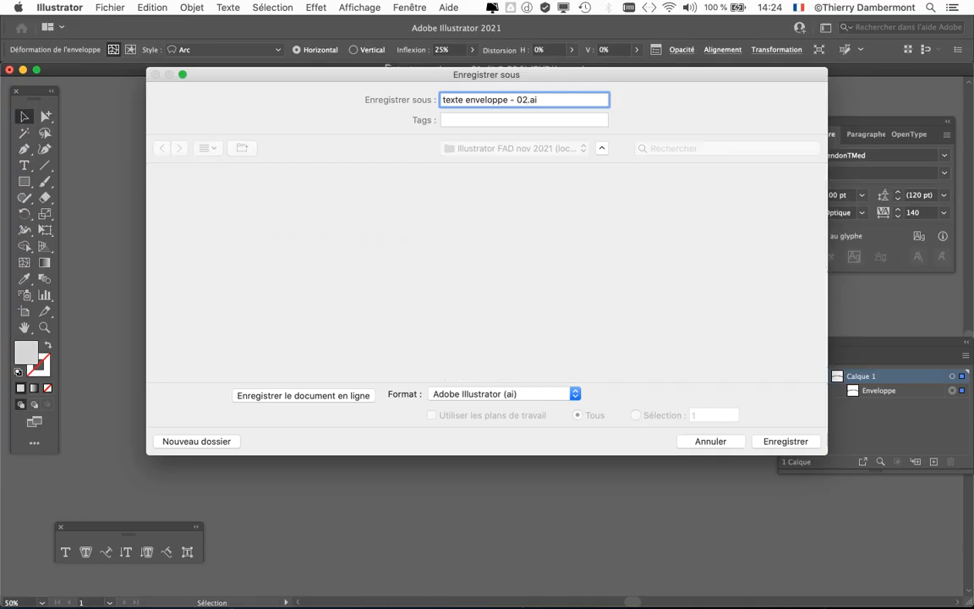